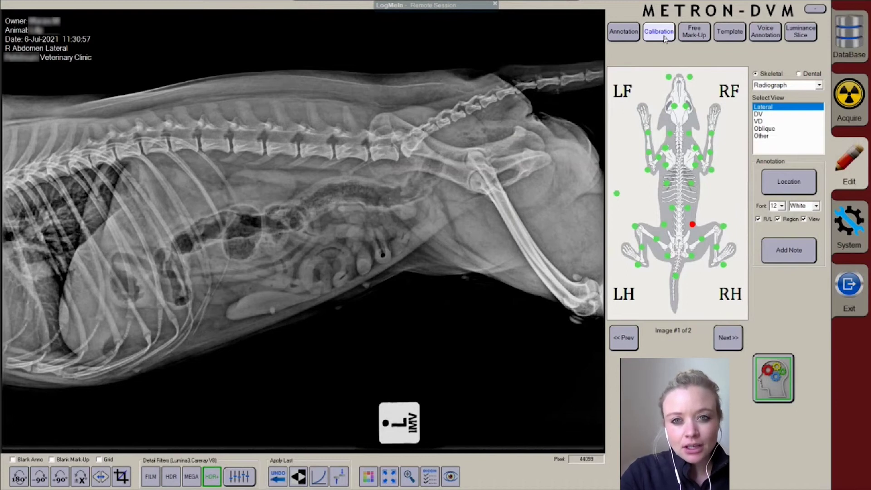
Step: Calibrate the radiograph by picking two points across the width of the L marker plate and setting their distance to 1.5 cm
{"action": "left_click", "coordinate": [659, 33]}
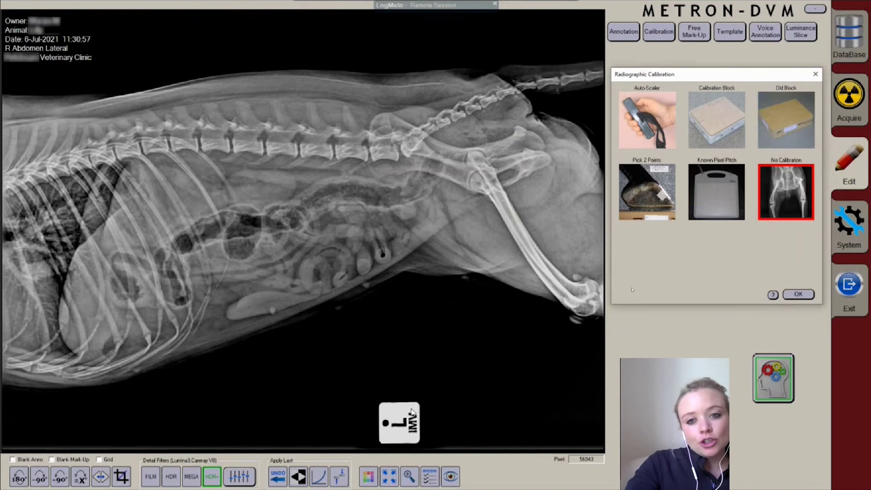
{"action": "left_click", "coordinate": [660, 191]}
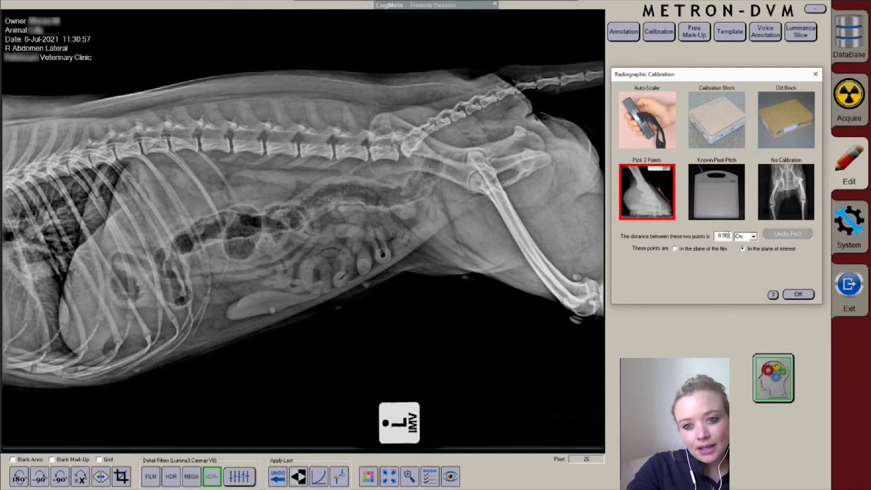
{"action": "left_click", "coordinate": [376, 424]}
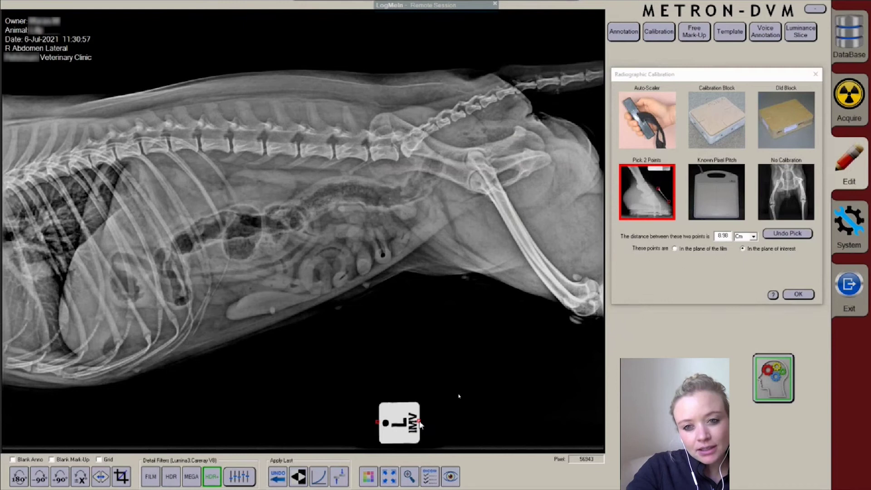
{"action": "left_click", "coordinate": [725, 236]}
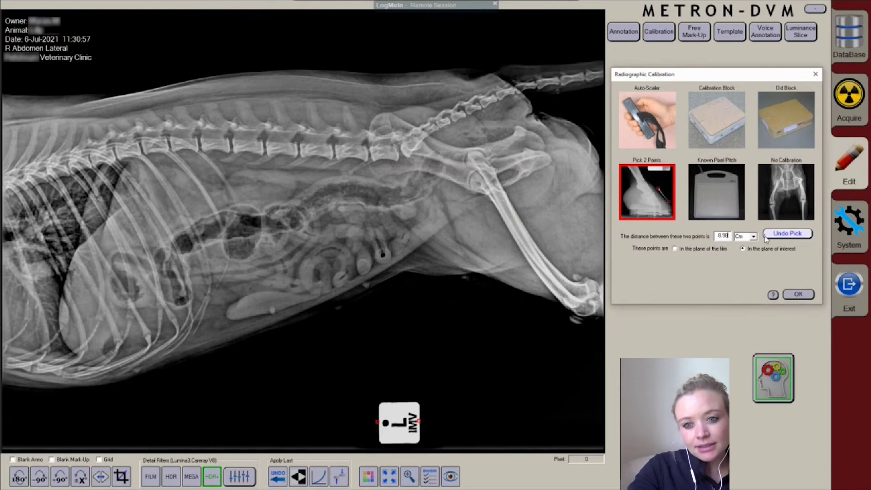
{"action": "key", "text": "BackSpace"}
{"action": "key", "text": "BackSpace"}
{"action": "key", "text": "BackSpace"}
{"action": "key", "text": "BackSpace"}
{"action": "type", "text": "1.5"}
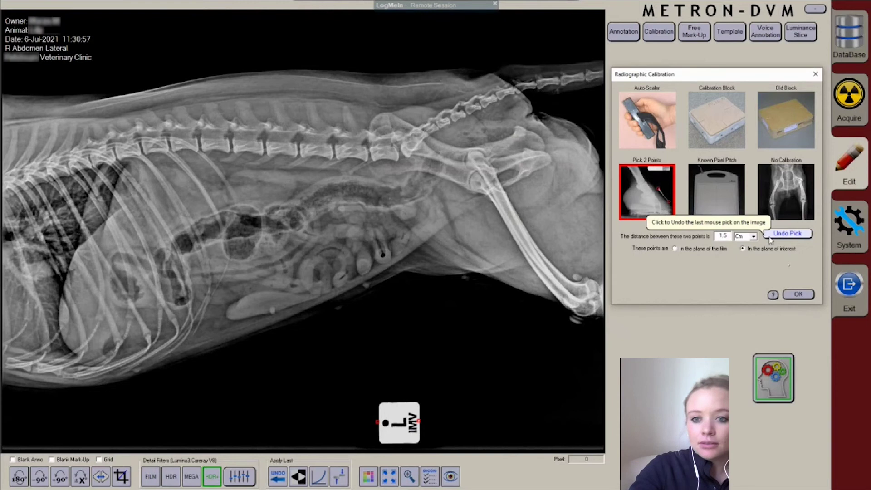
{"action": "left_click", "coordinate": [800, 294]}
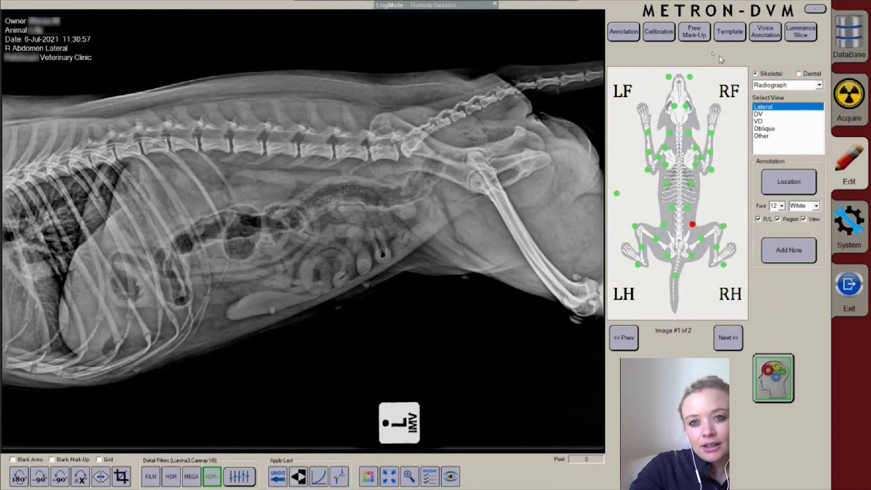
Step: Recalibrate the radiograph by known pixel pitch, with the object-to-film distance (OFD) set to 13 cm
{"action": "left_click", "coordinate": [660, 38]}
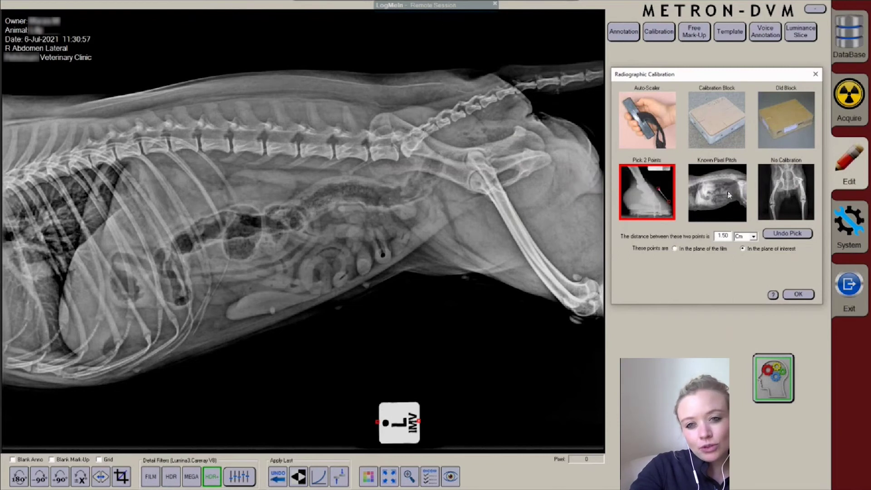
{"action": "left_click", "coordinate": [730, 195]}
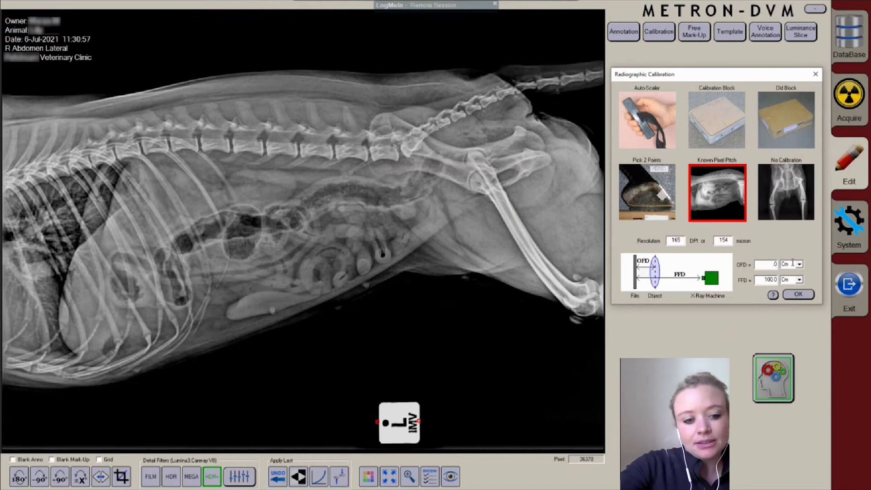
{"action": "type", "text": "0"}
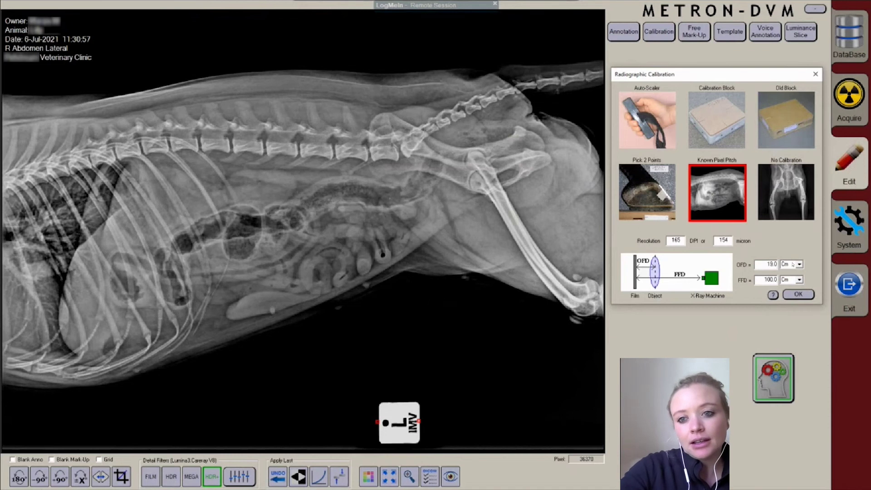
{"action": "left_click", "coordinate": [805, 297]}
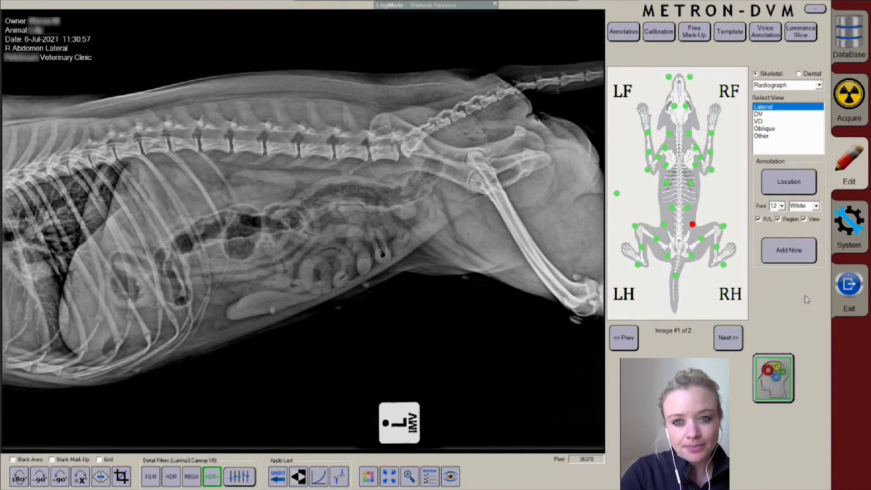
Step: Place an L side tag in the black area above the animal's back and set its font size to 36
{"action": "left_click", "coordinate": [706, 36]}
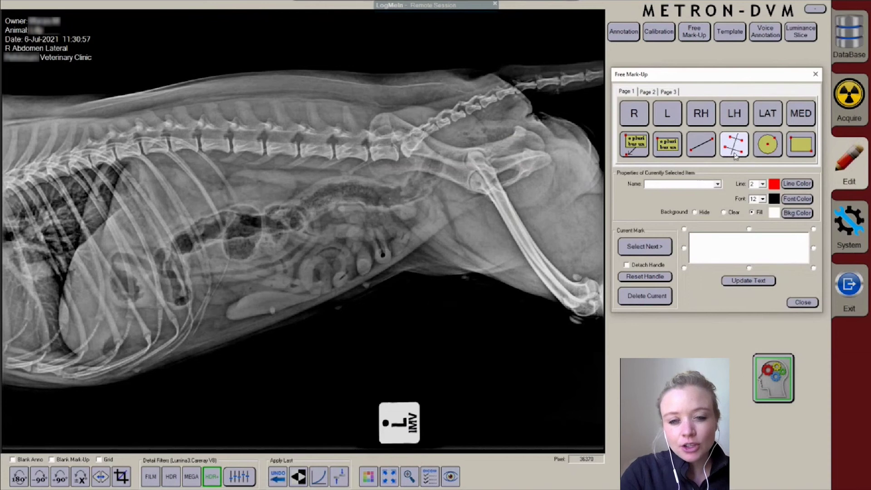
{"action": "left_click", "coordinate": [641, 121]}
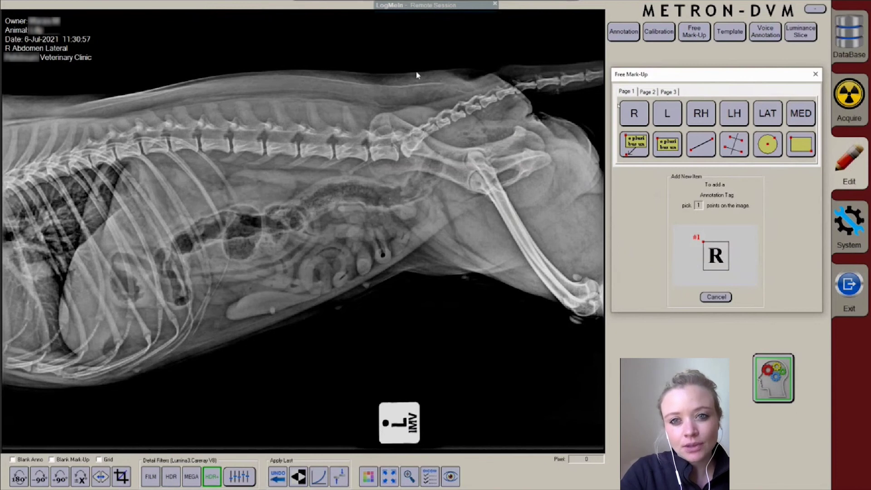
{"action": "left_click", "coordinate": [668, 114]}
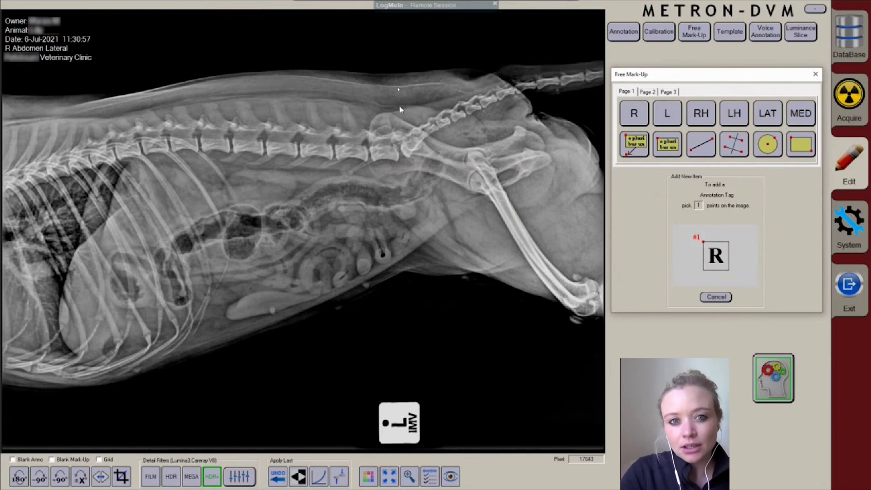
{"action": "left_click", "coordinate": [373, 60]}
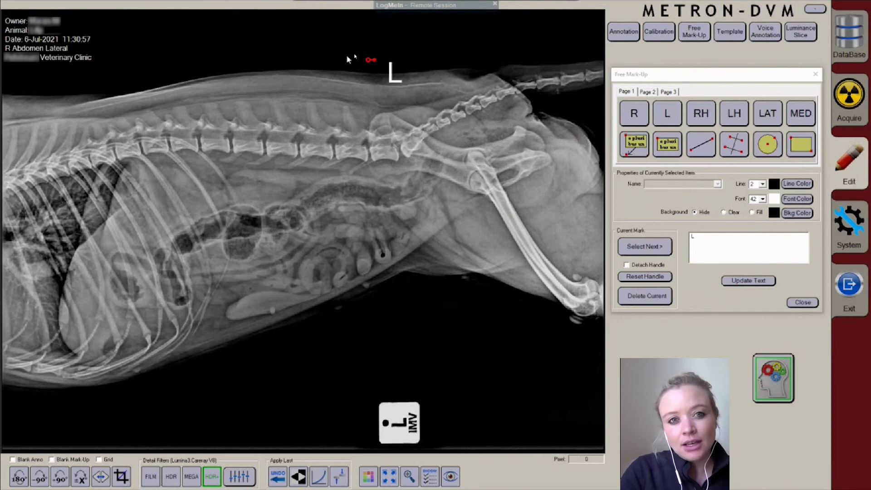
{"action": "left_click_drag", "start_coordinate": [369, 63], "coordinate": [361, 39]}
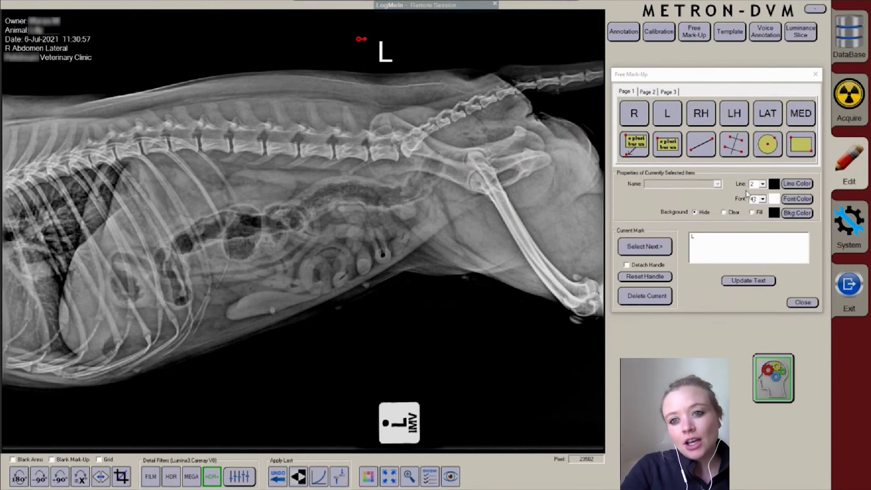
{"action": "left_click", "coordinate": [762, 201]}
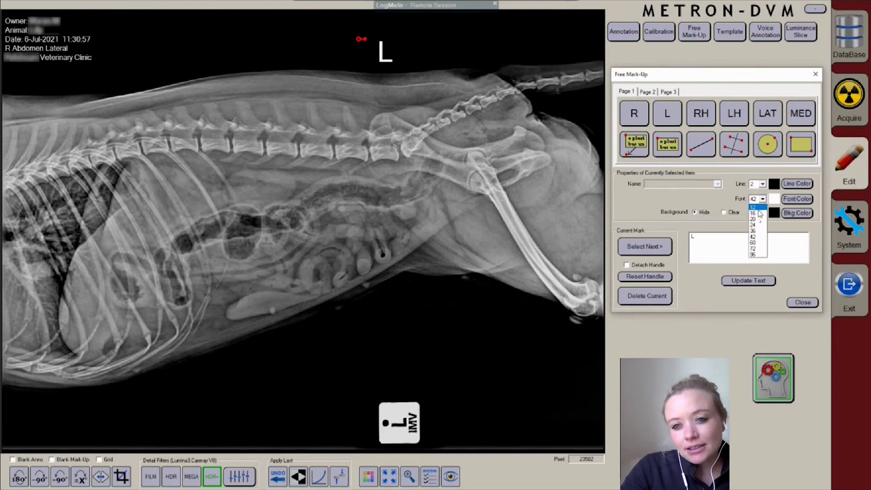
{"action": "left_click", "coordinate": [760, 231]}
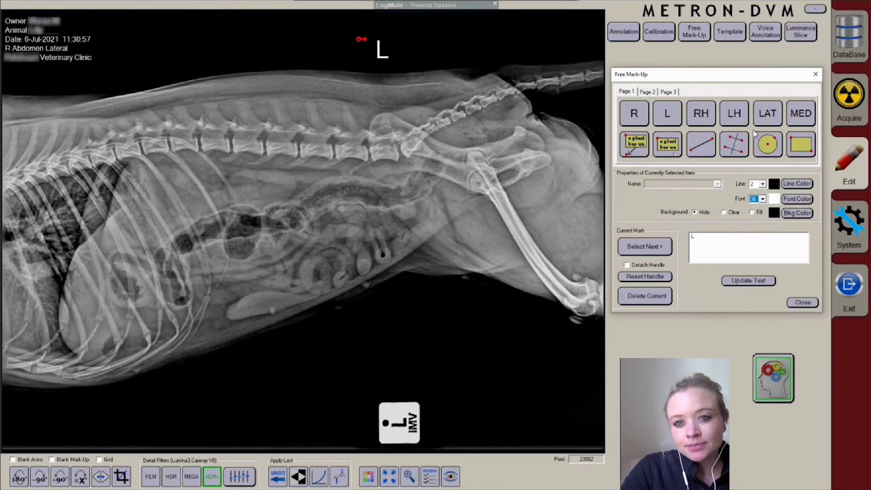
Step: Add a text note with an arrow in the dark area below the thigh, pointing its arrow at the femur shaft
{"action": "left_click", "coordinate": [635, 145]}
{"action": "left_click", "coordinate": [569, 315]}
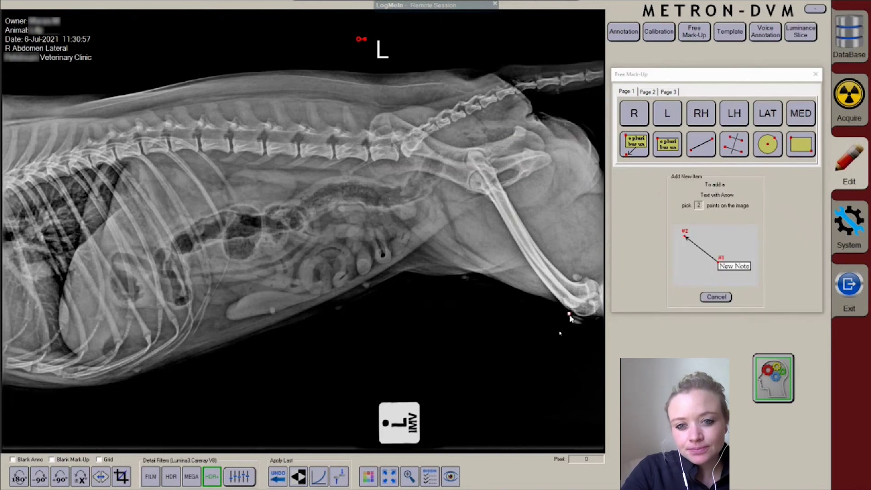
{"action": "left_click", "coordinate": [534, 378]}
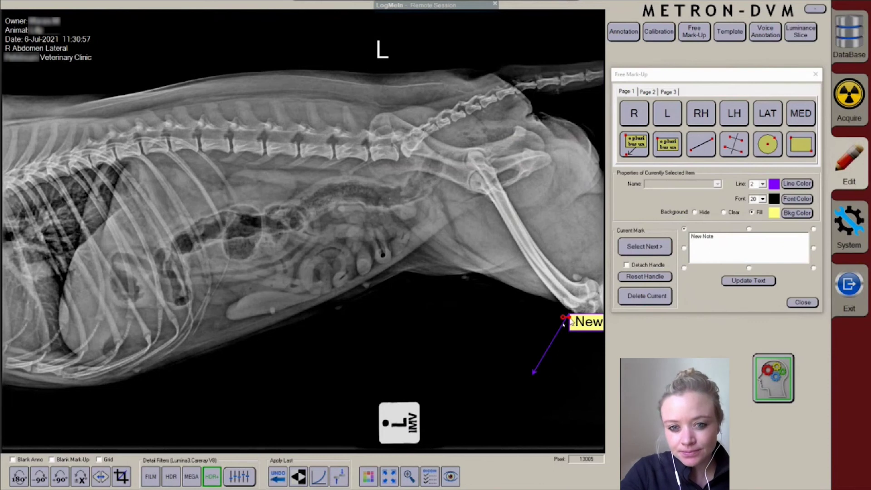
{"action": "left_click_drag", "start_coordinate": [564, 323], "coordinate": [493, 308]}
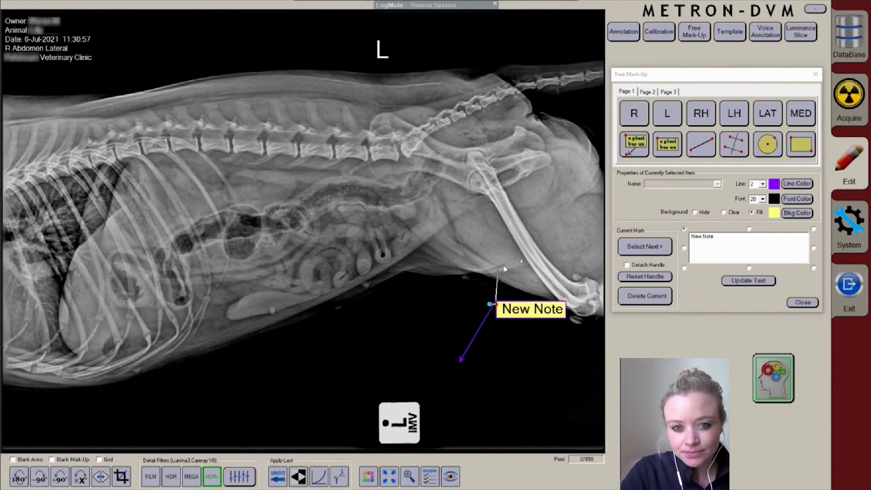
{"action": "left_click", "coordinate": [529, 259]}
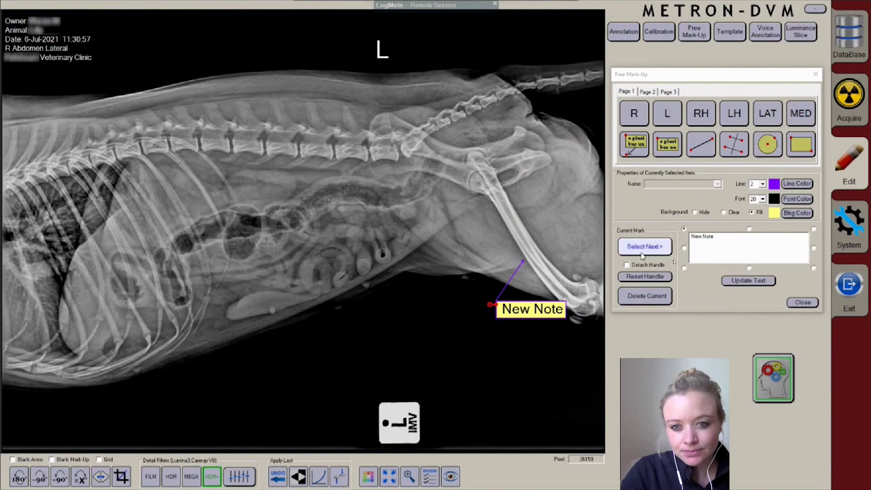
Step: Change the arrow note's text to "Note" and its font size to 12
{"action": "left_click", "coordinate": [714, 248]}
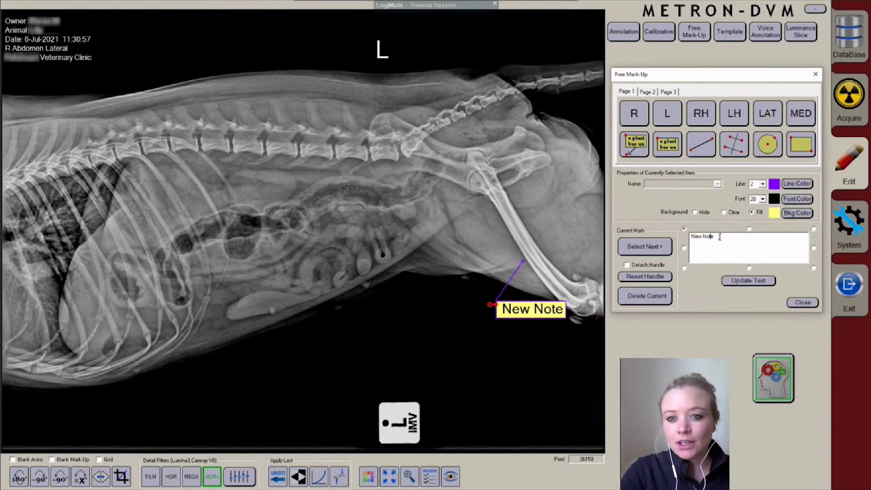
{"action": "key", "text": "BackSpace"}
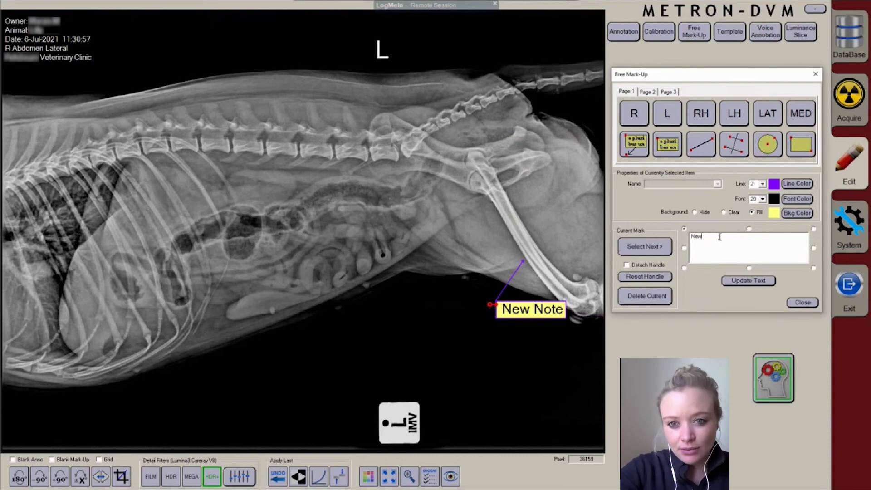
{"action": "type", "text": "e"}
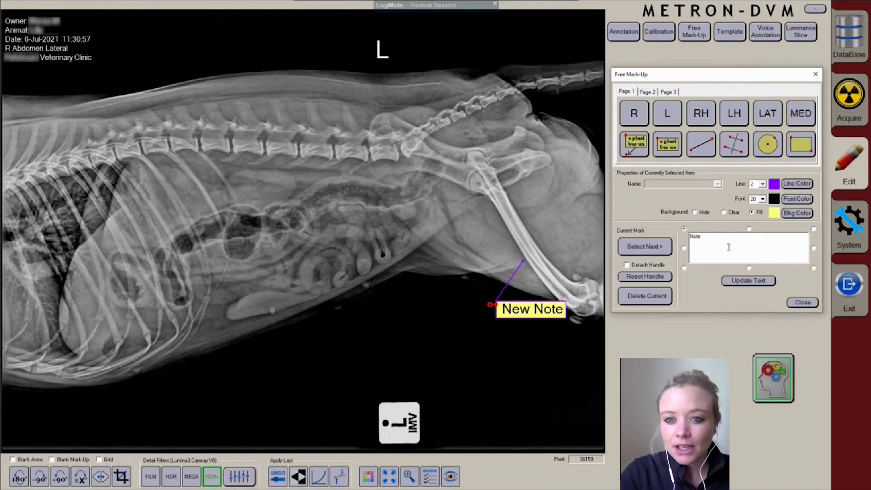
{"action": "left_click", "coordinate": [764, 199]}
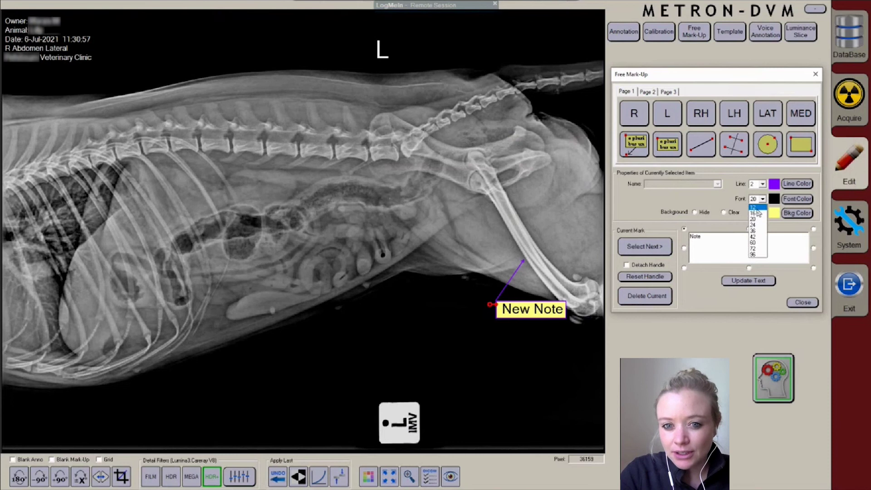
{"action": "left_click", "coordinate": [754, 208]}
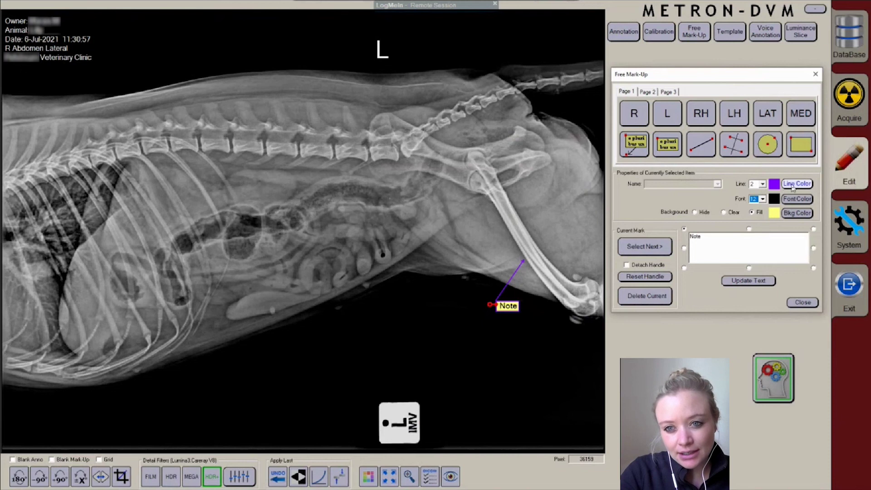
Step: Set the arrow note's line colour to pink
{"action": "left_click", "coordinate": [790, 186]}
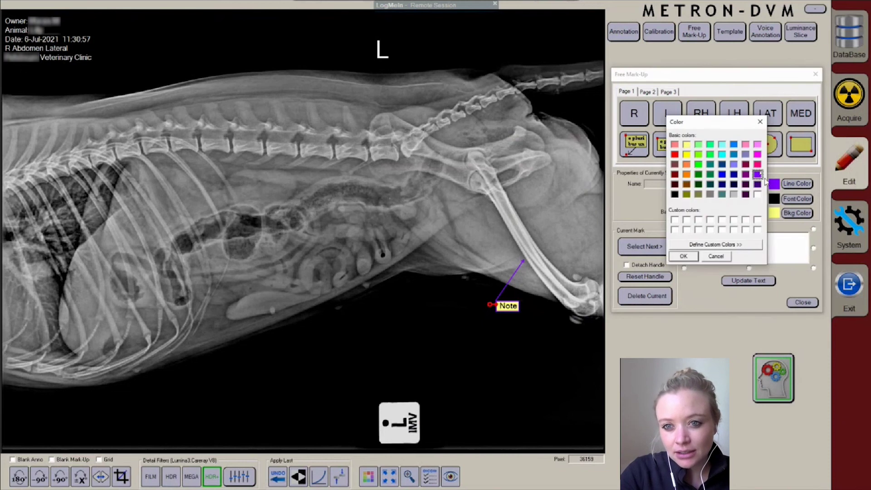
{"action": "left_click", "coordinate": [758, 165]}
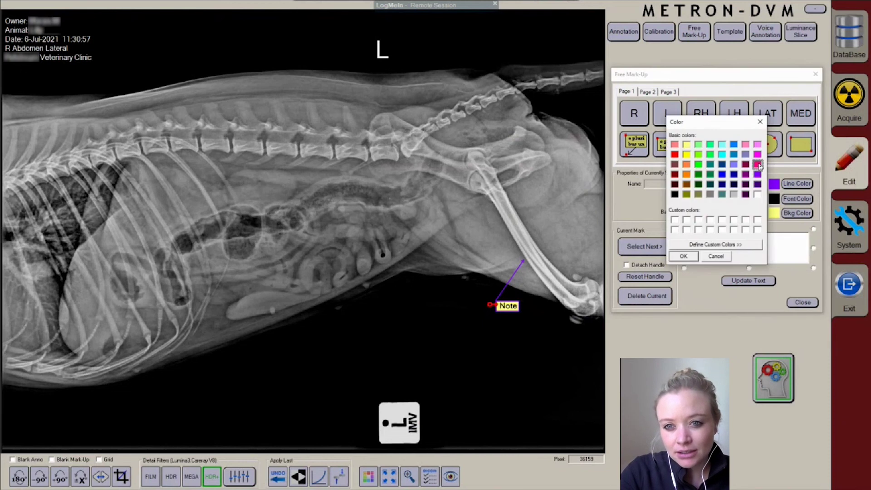
{"action": "left_click", "coordinate": [687, 257]}
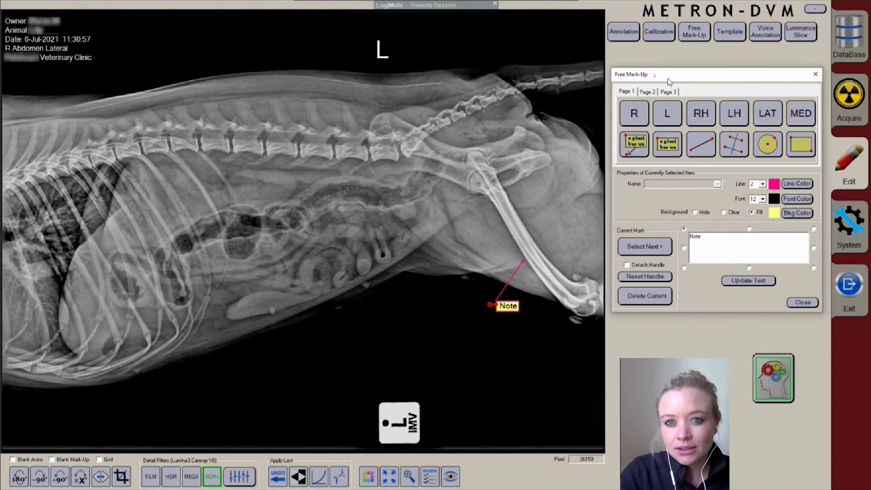
{"action": "left_click", "coordinate": [649, 93]}
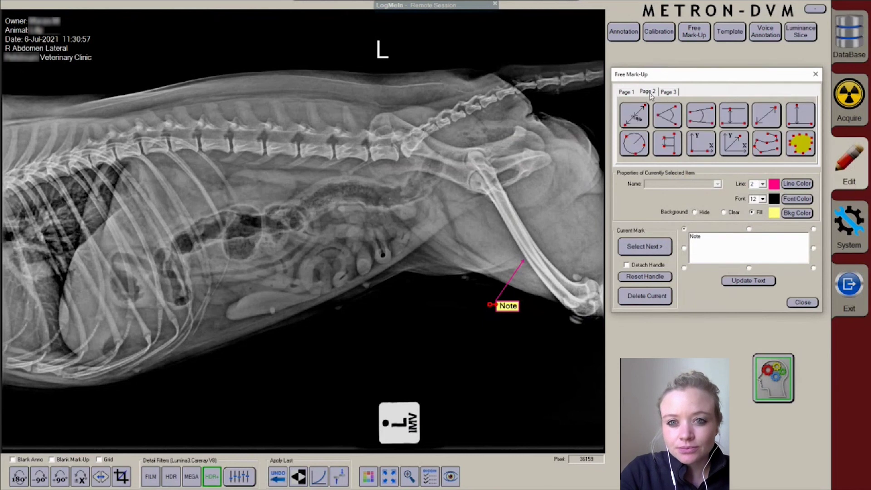
{"action": "left_click", "coordinate": [627, 93]}
{"action": "left_click", "coordinate": [648, 93]}
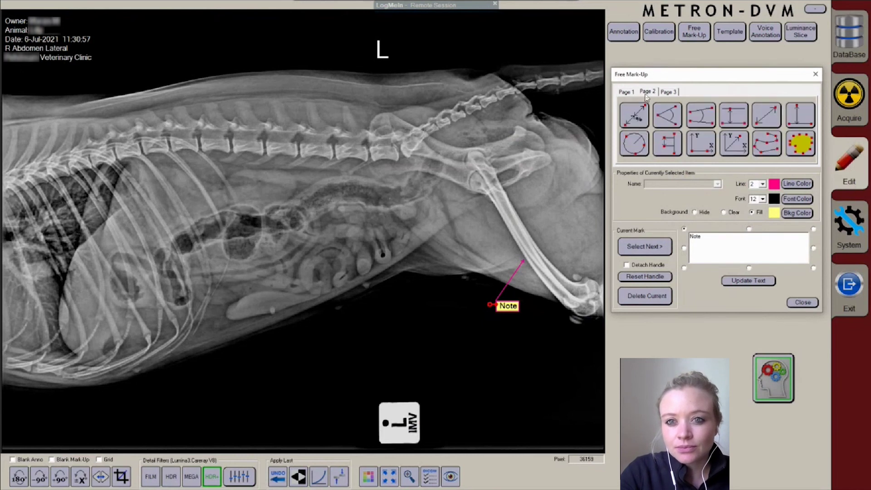
{"action": "left_click", "coordinate": [630, 93]}
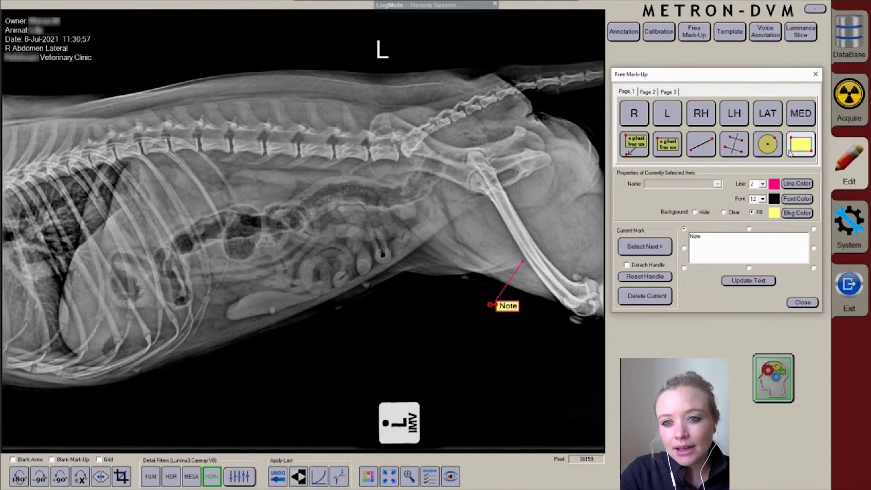
{"action": "left_click", "coordinate": [647, 92]}
{"action": "left_click", "coordinate": [629, 91]}
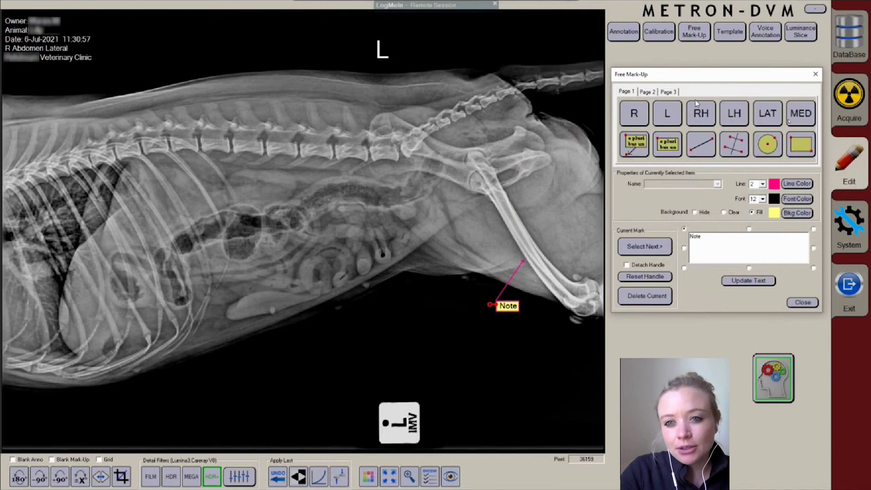
Step: Add a linear measure about 1.21 cm long across the ilium, just behind the last lumbar vertebra
{"action": "left_click", "coordinate": [649, 93]}
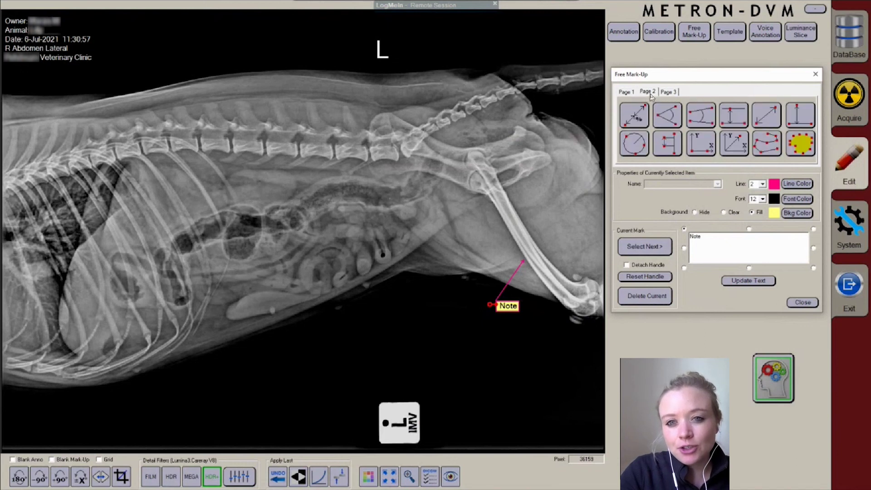
{"action": "left_click", "coordinate": [767, 118]}
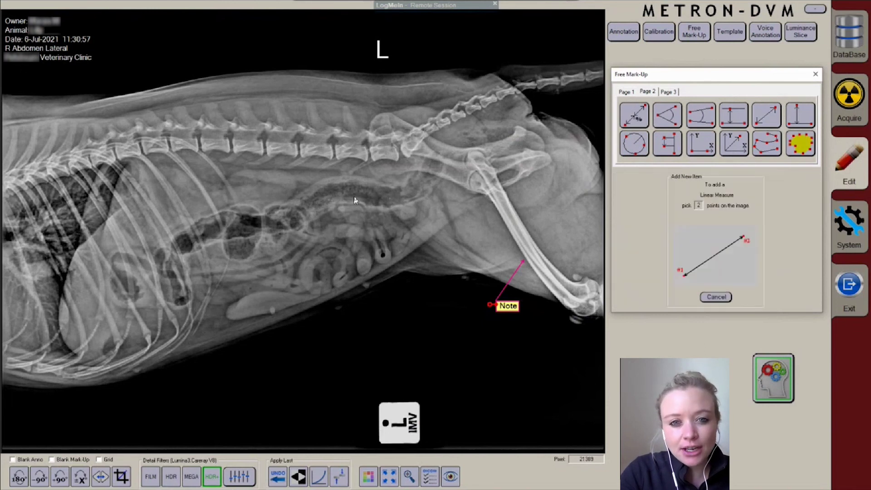
{"action": "left_click", "coordinate": [445, 143]}
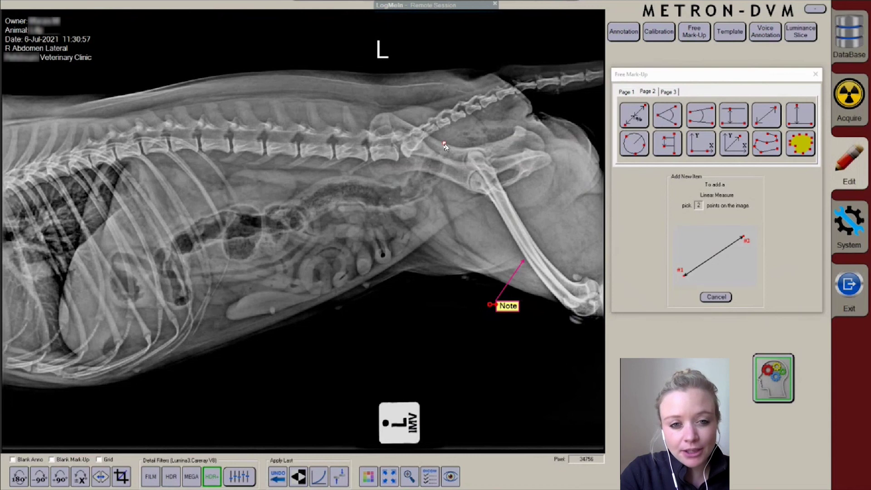
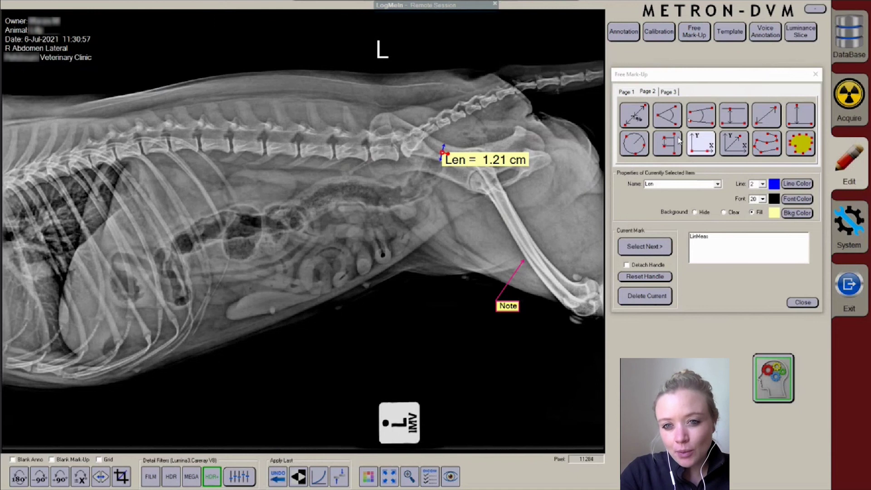
Step: Add a 0 to 180 angle measure in the black area above the back and narrow it to about 25 degrees
{"action": "left_click", "coordinate": [669, 119]}
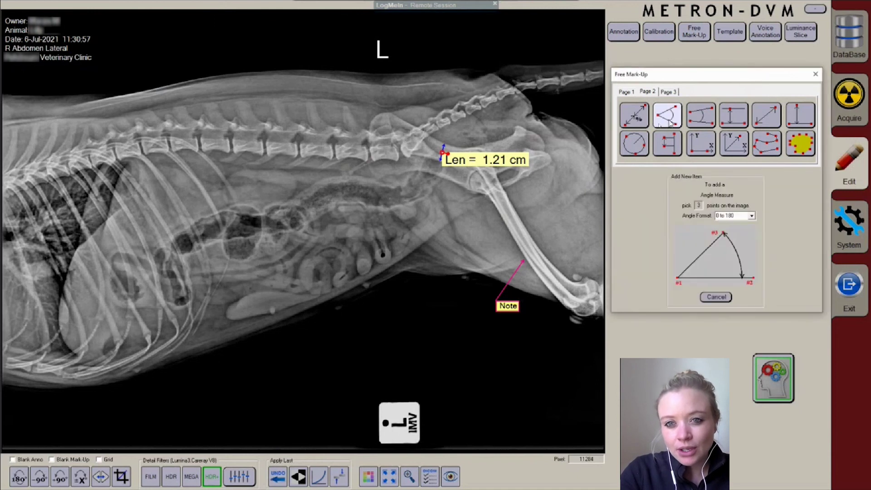
{"action": "left_click", "coordinate": [284, 33]}
{"action": "left_click", "coordinate": [263, 59]}
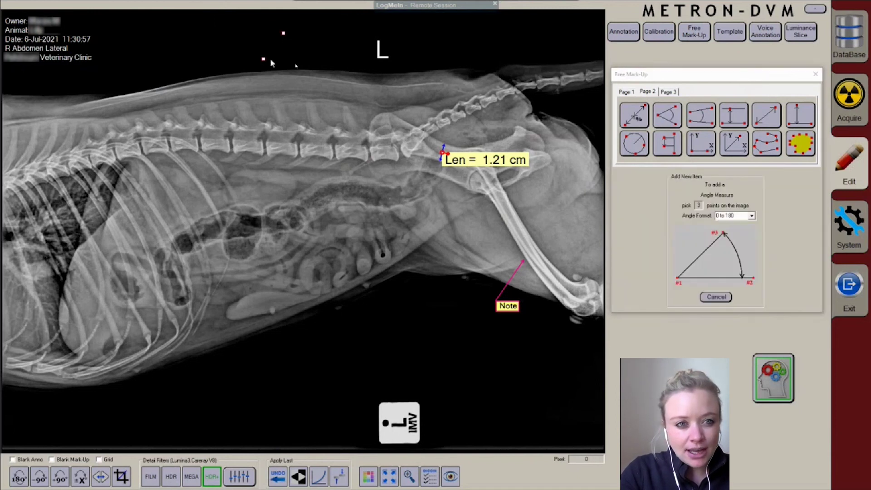
{"action": "left_click", "coordinate": [301, 62]}
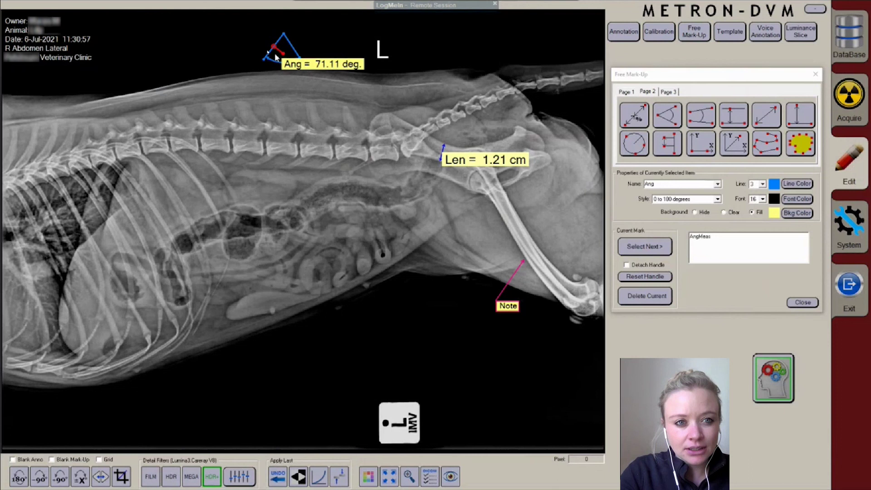
{"action": "left_click_drag", "start_coordinate": [275, 55], "coordinate": [235, 67]}
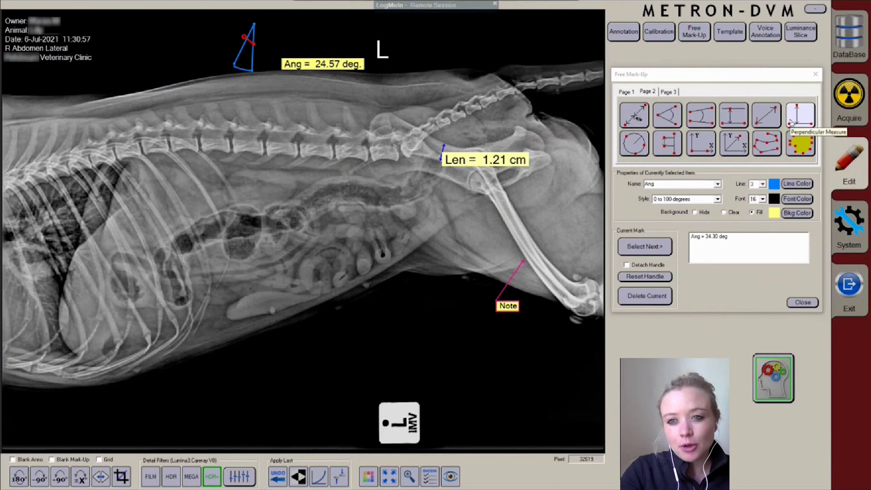
Step: Delete the angle measure above the animal's back and reset the handle of the L side tag
{"action": "left_click", "coordinate": [670, 92]}
{"action": "left_click", "coordinate": [647, 93]}
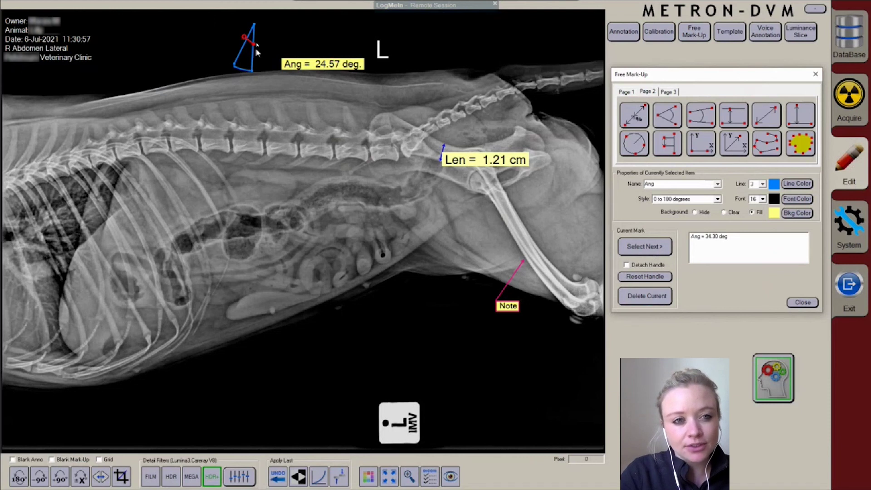
{"action": "left_click", "coordinate": [642, 299]}
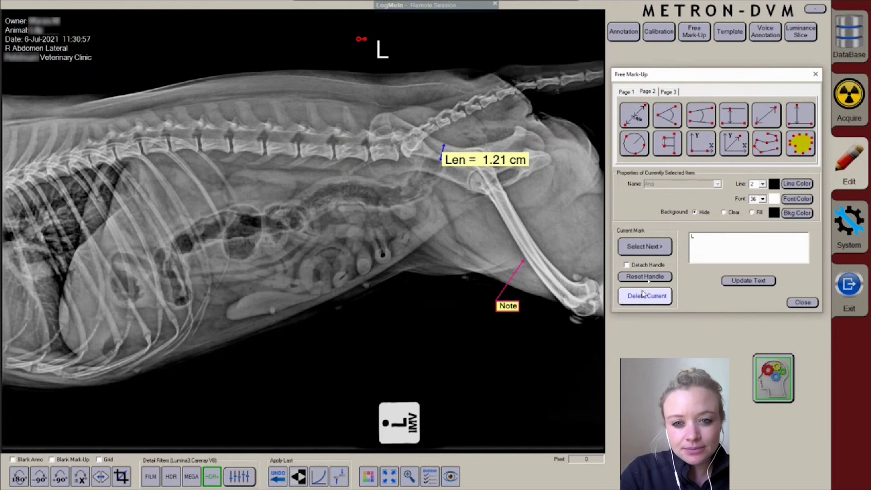
{"action": "left_click", "coordinate": [651, 278]}
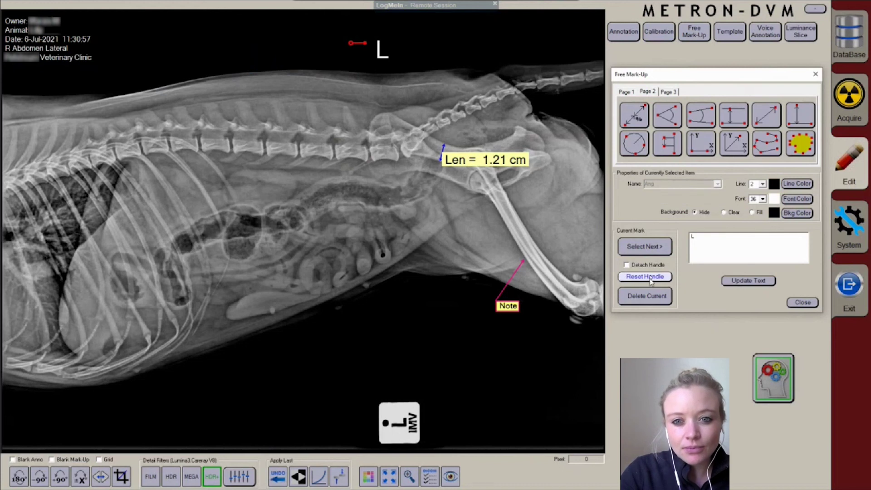
Step: Delete the linear measure across the ilium and the L side tag above the back
{"action": "left_click", "coordinate": [658, 251]}
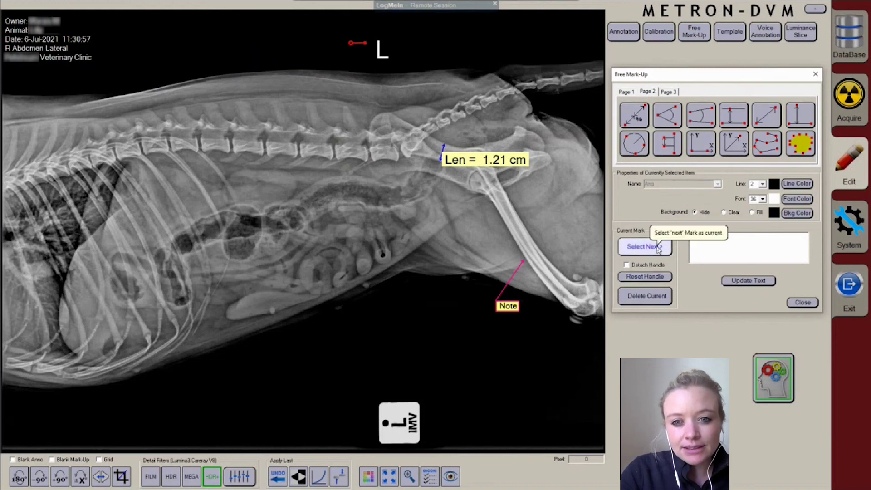
{"action": "left_click", "coordinate": [659, 249]}
{"action": "left_click", "coordinate": [659, 249]}
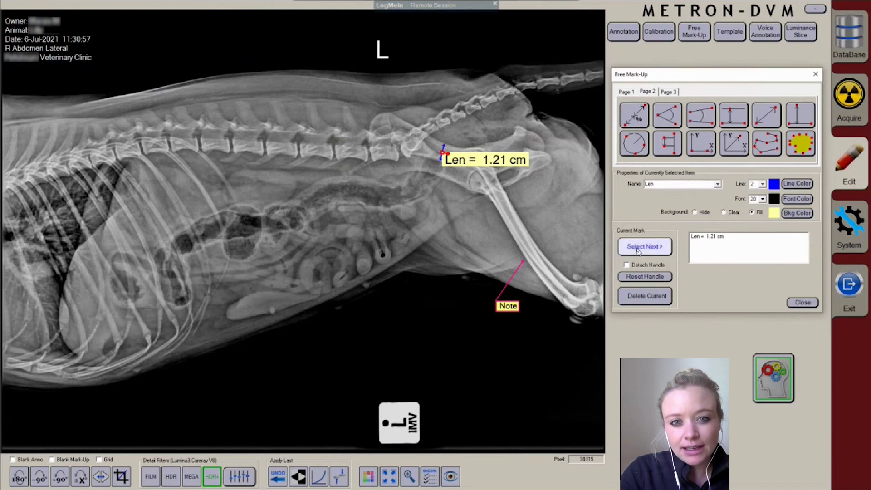
{"action": "left_click", "coordinate": [640, 298]}
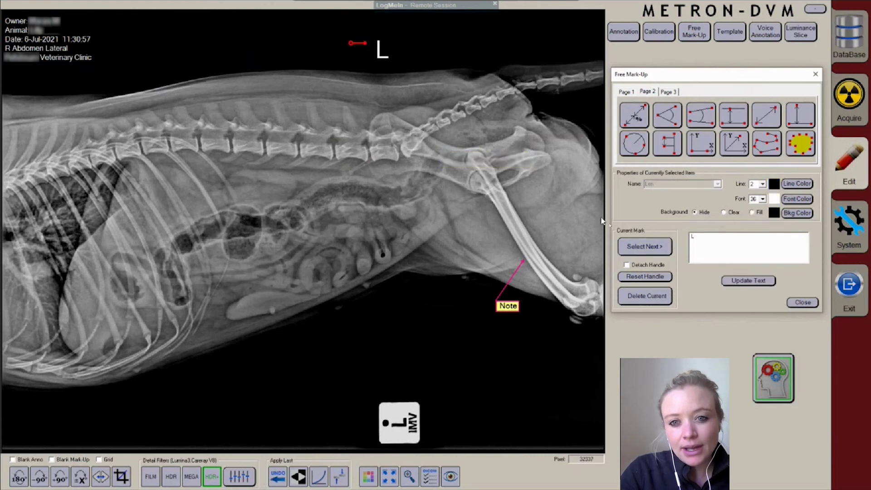
{"action": "left_click", "coordinate": [645, 296]}
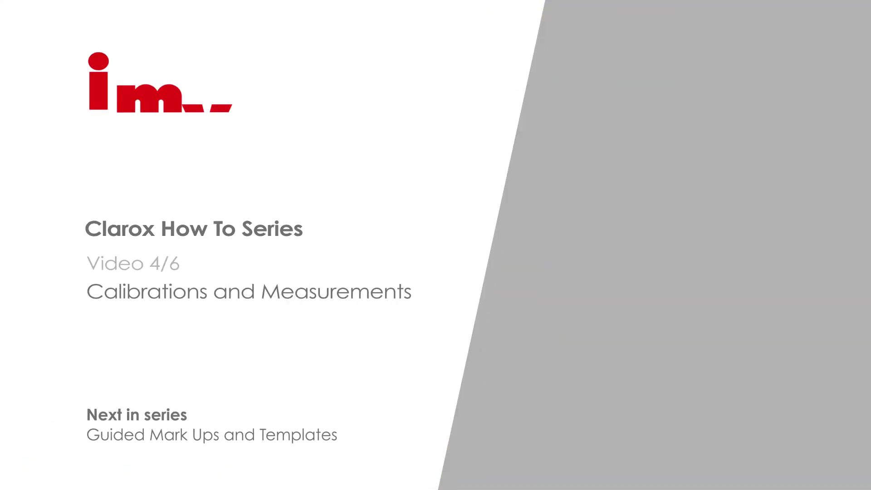